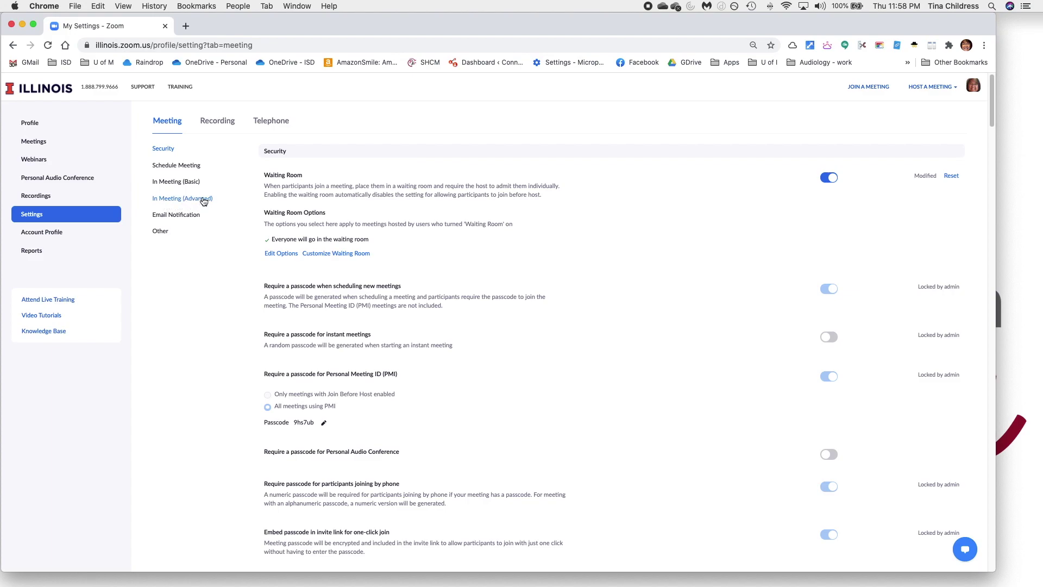
scroll(233, 261, "down", 10)
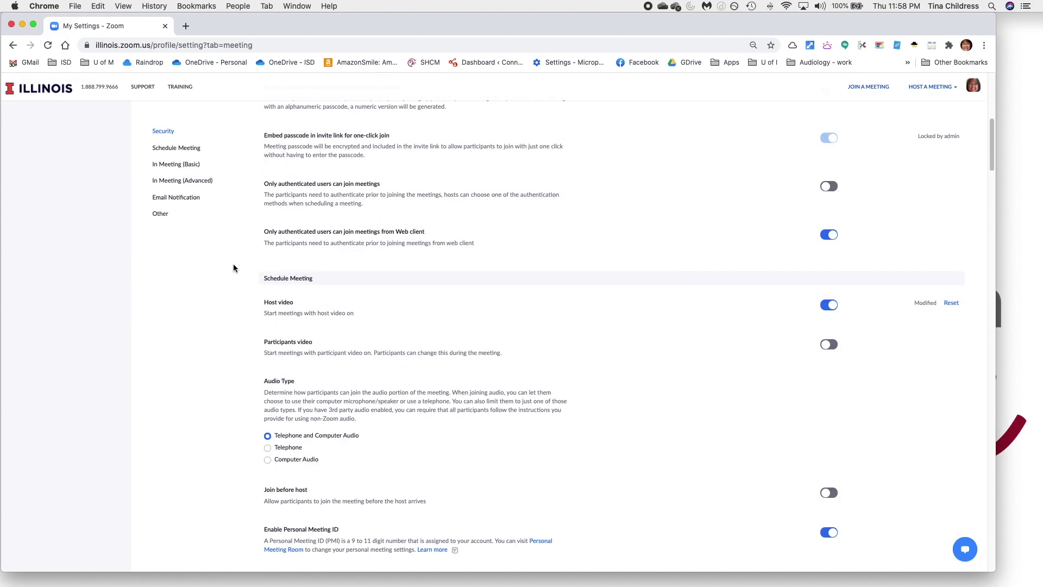
scroll(233, 263, "down", 3)
scroll(233, 267, "down", 5)
scroll(233, 266, "up", 15)
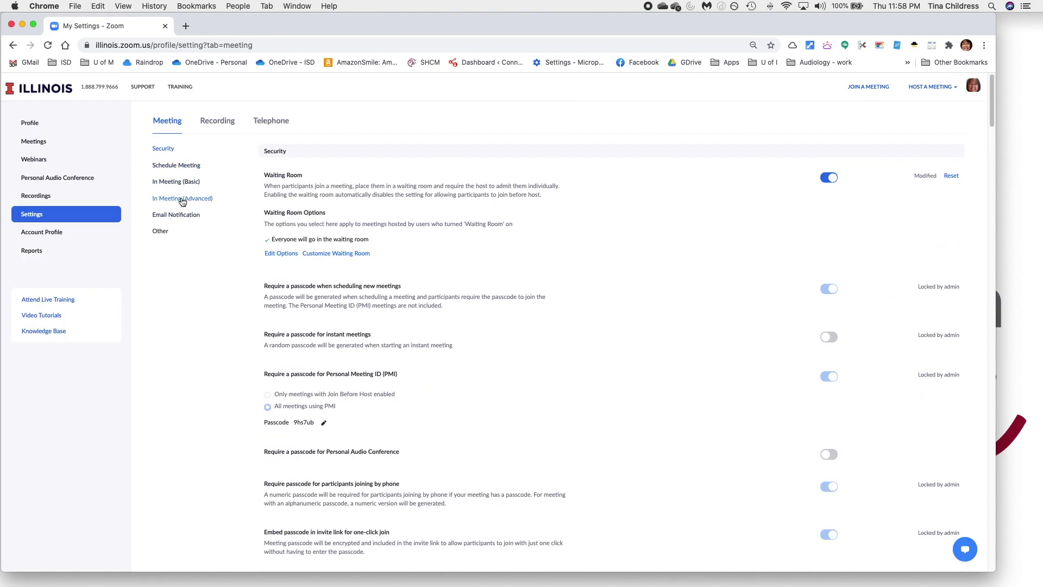
Go to the In Meeting (Advanced) settings and check that closed captioning with live transcription is on
left_click(183, 201)
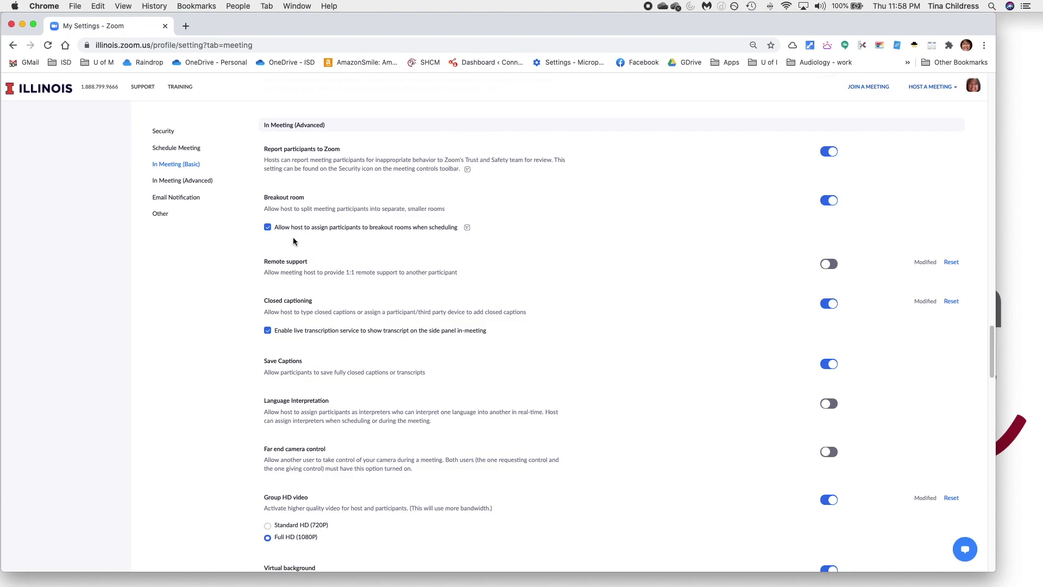
left_click(280, 133)
Switch to the Zoom app, start a new full-screen meeting, and show the live transcription options
key("super+Tab")
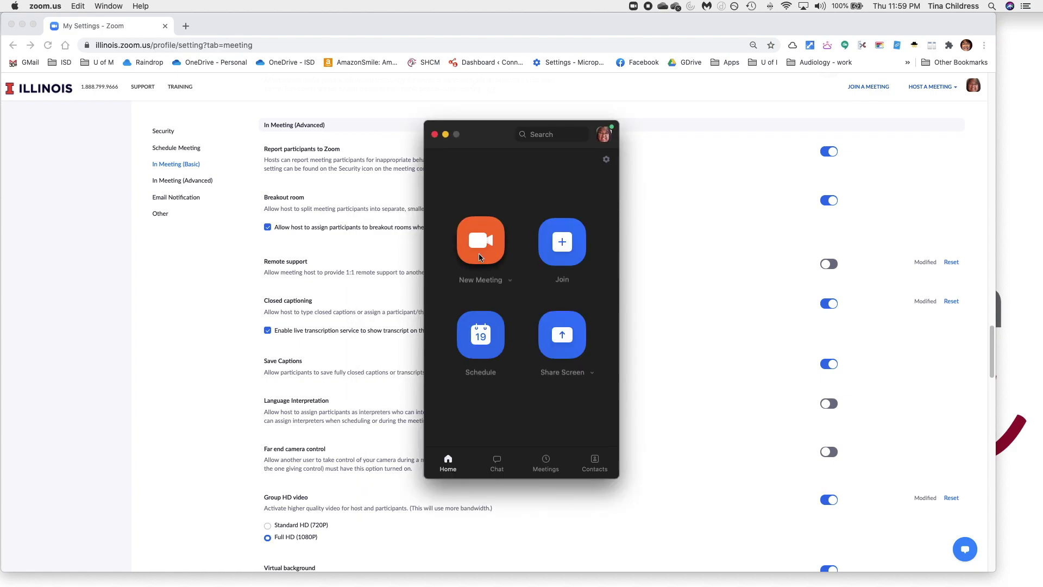
left_click(481, 243)
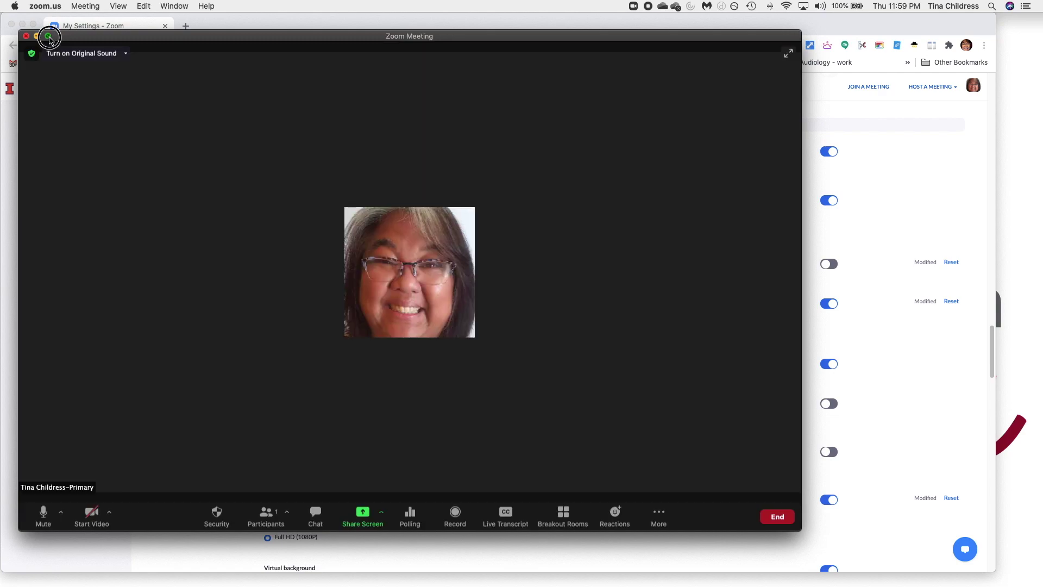
left_click(50, 37)
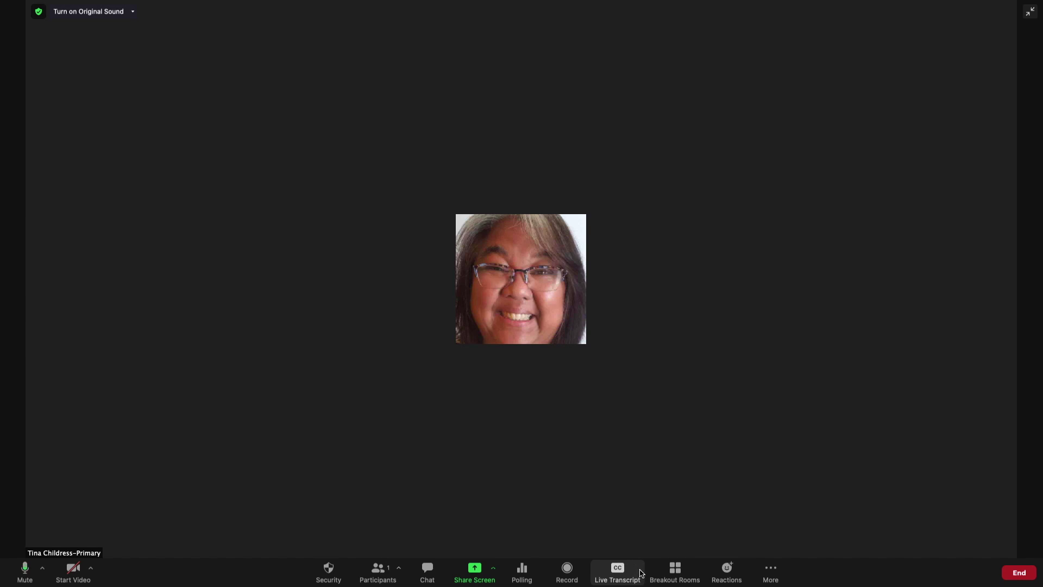
left_click(621, 574)
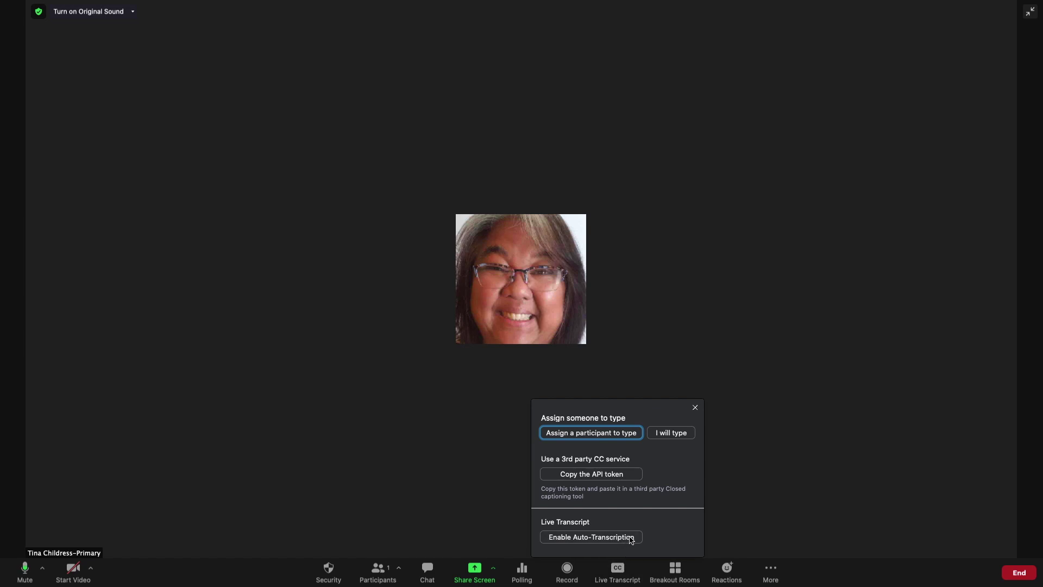
Enable auto-transcription so live captions appear, then bring the transcript options back up
left_click(631, 539)
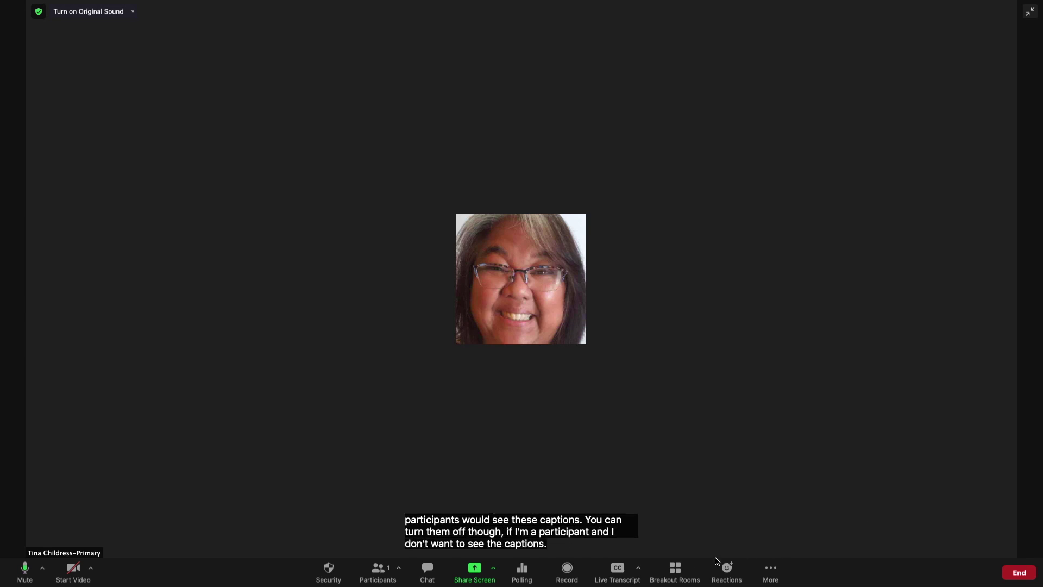
left_click(624, 568)
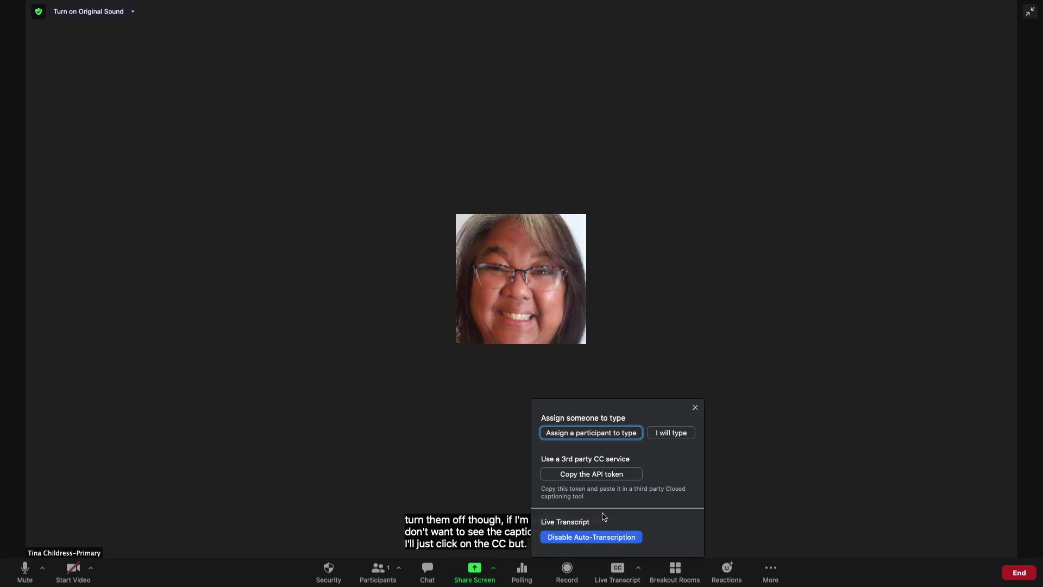
left_click(638, 568)
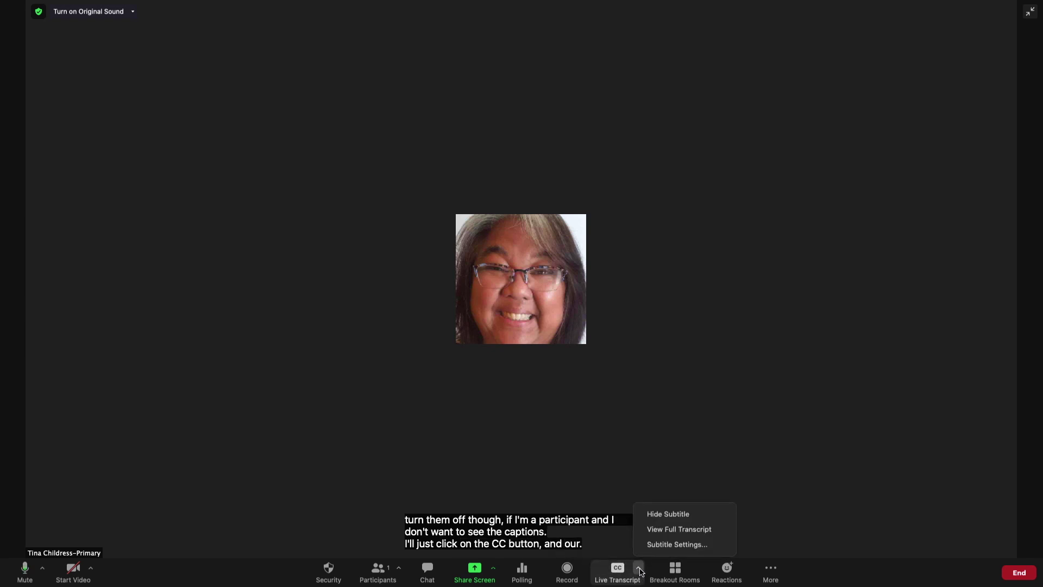
left_click(673, 515)
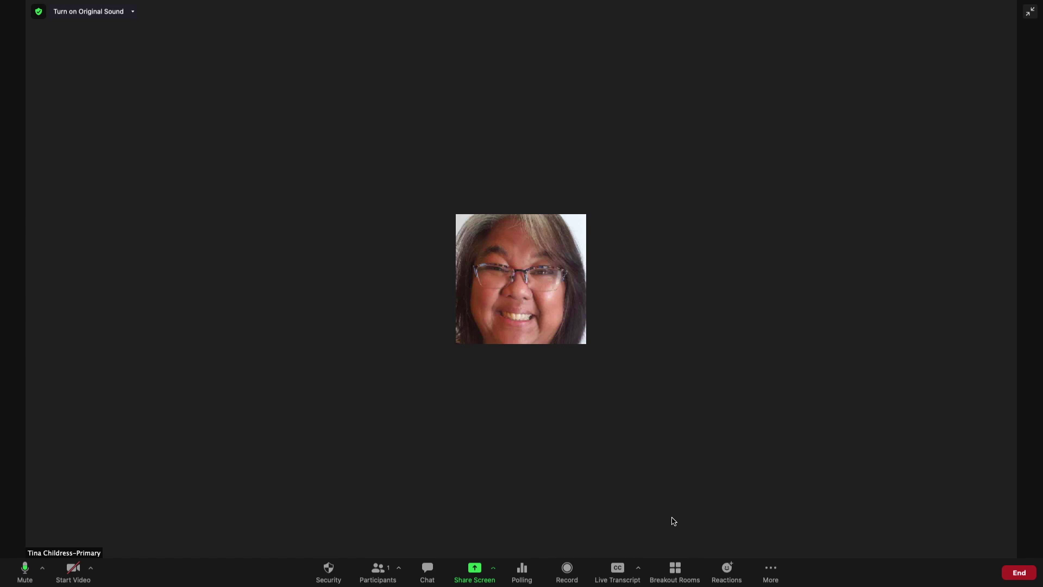
left_click(637, 566)
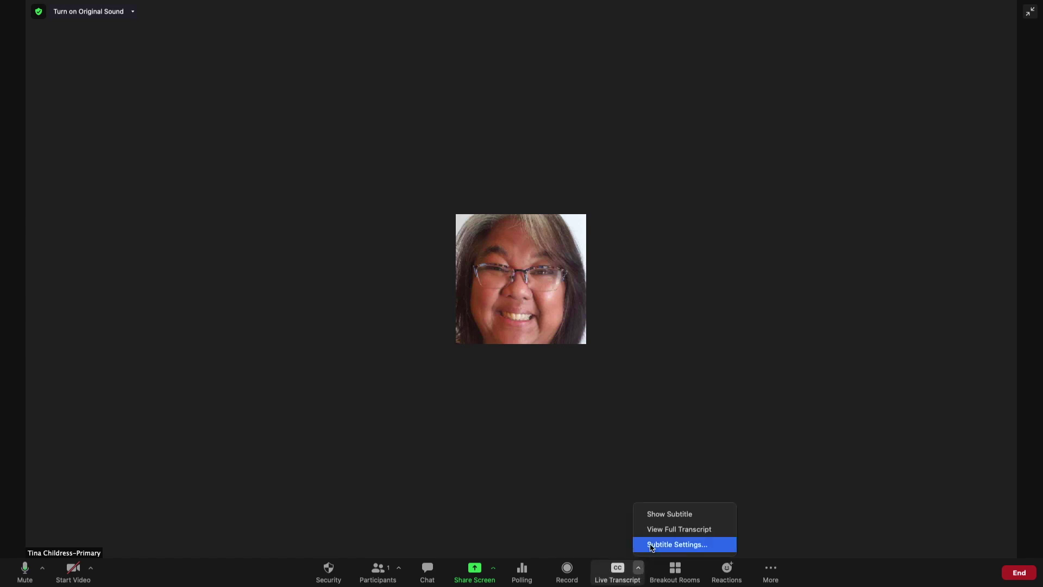
left_click(656, 511)
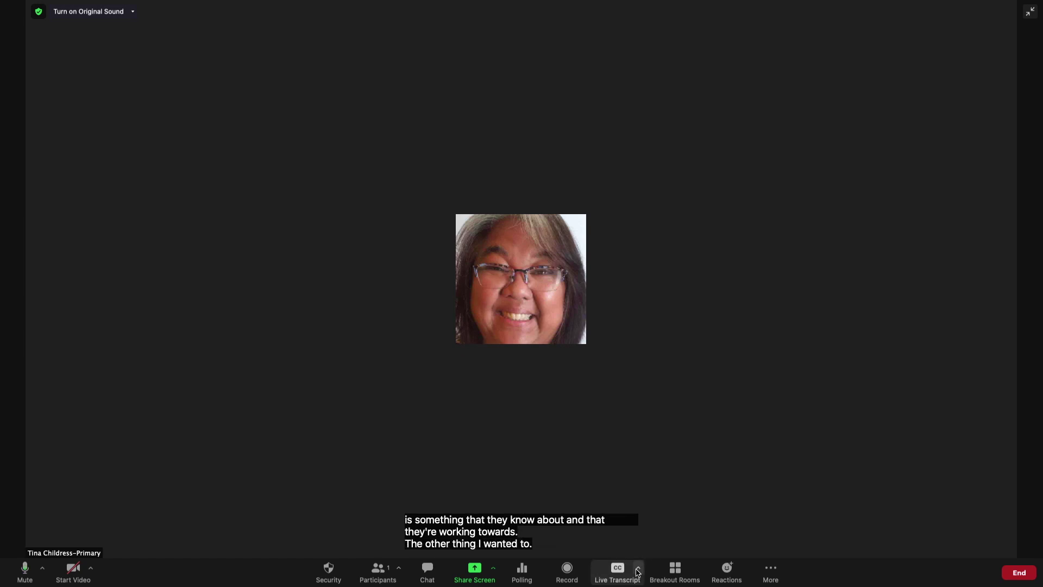
left_click(638, 570)
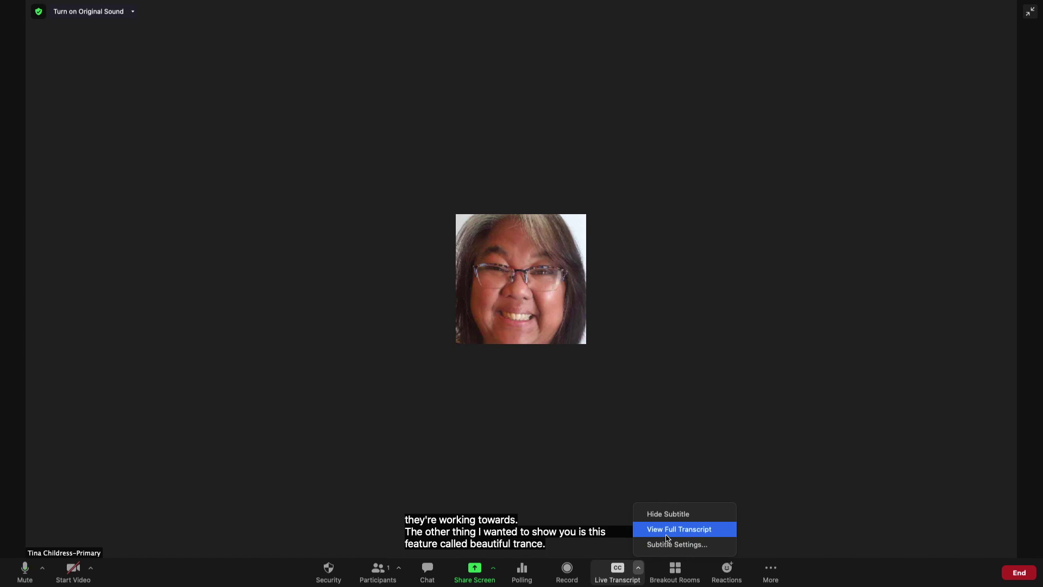
Show the full transcript, toggle full screen off and on, then leave full screen again
left_click(666, 535)
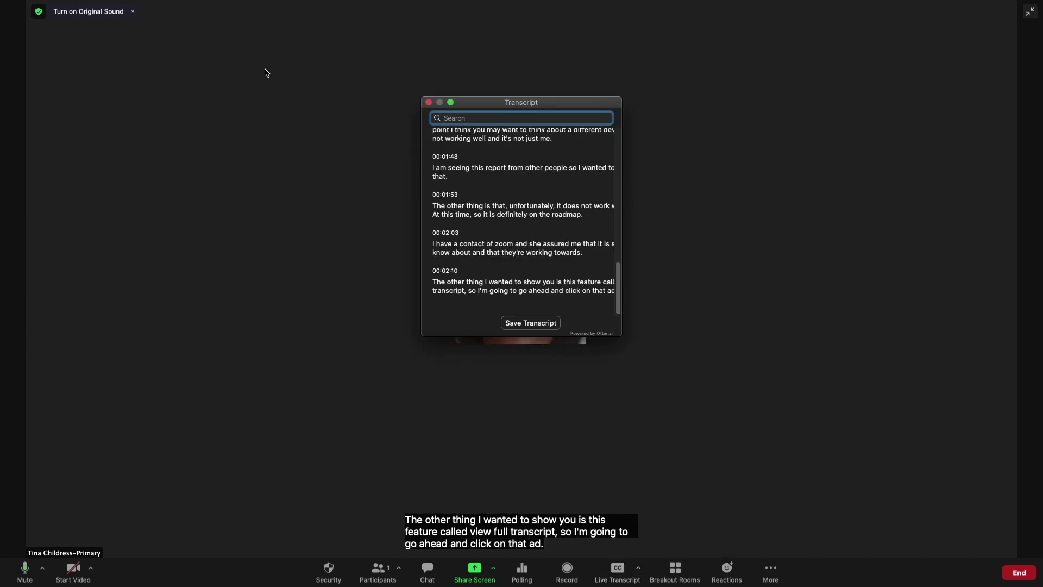
left_click(1031, 11)
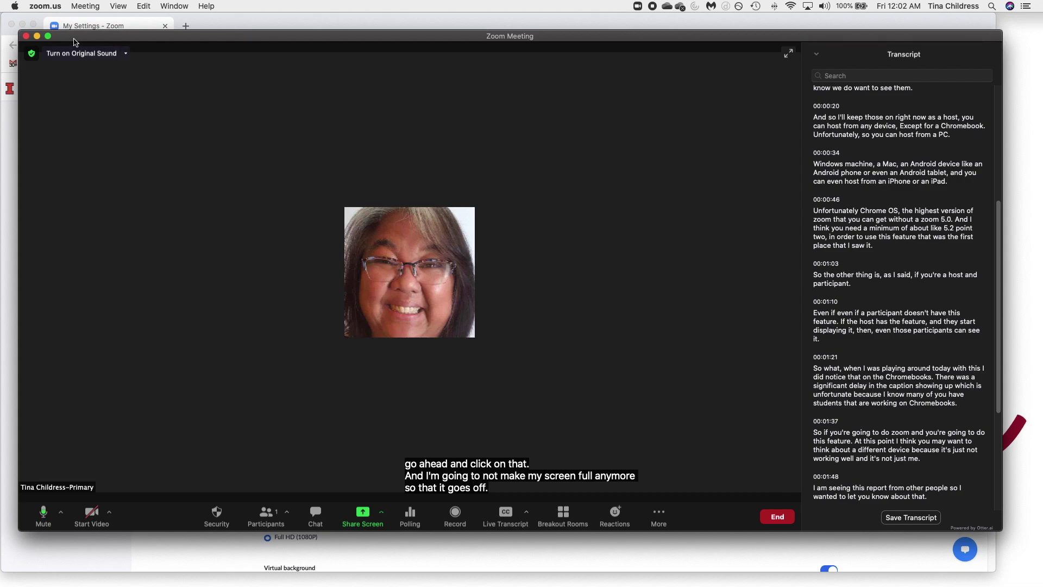
left_click(49, 37)
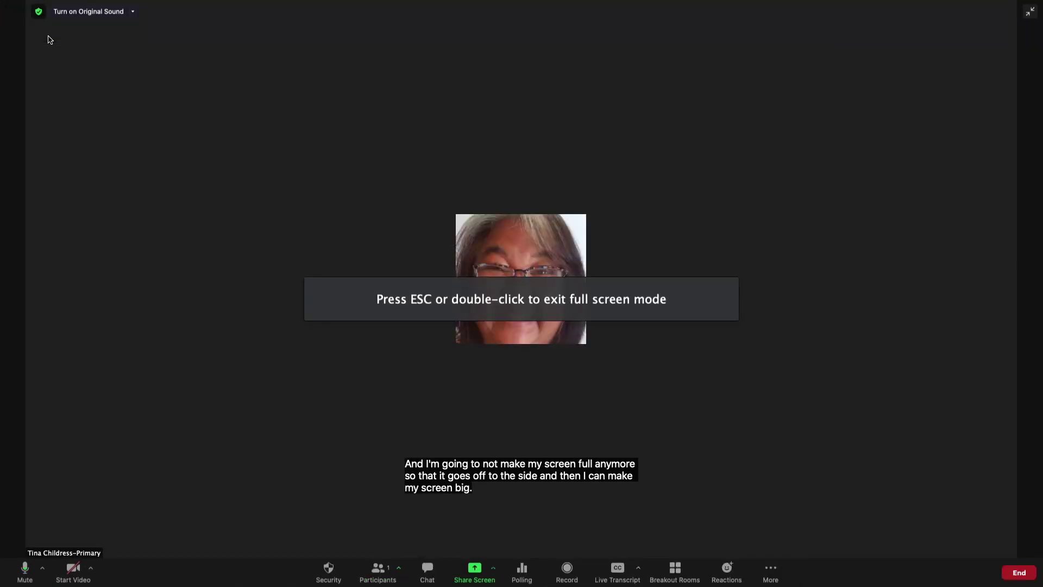
left_click(1033, 11)
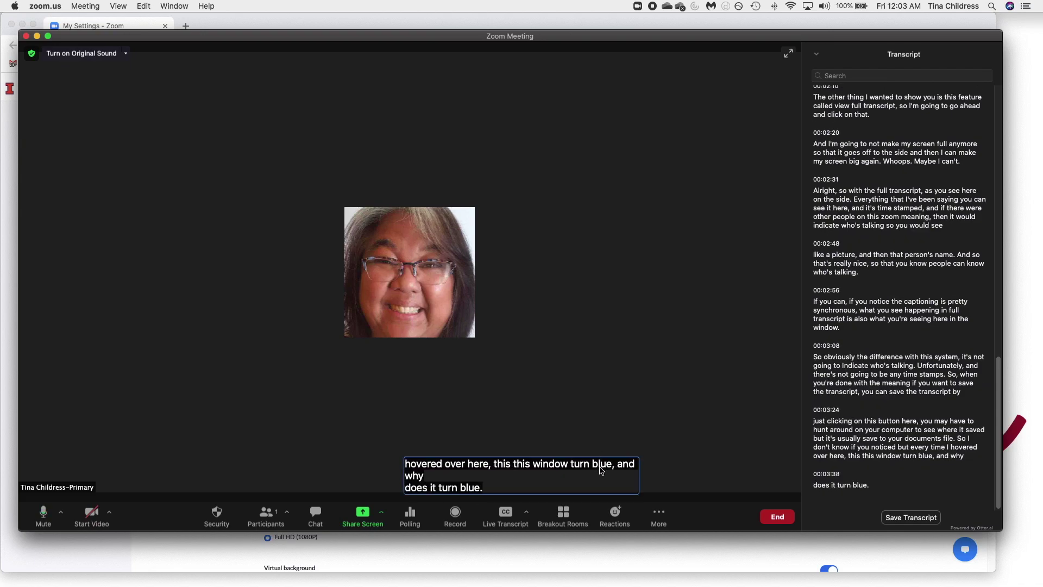
Drag the live captions to the lower right of the meeting view
mouse_move(600, 471)
left_mouse_down()
mouse_move(360, 388)
mouse_move(471, 99)
mouse_move(733, 429)
left_mouse_up()
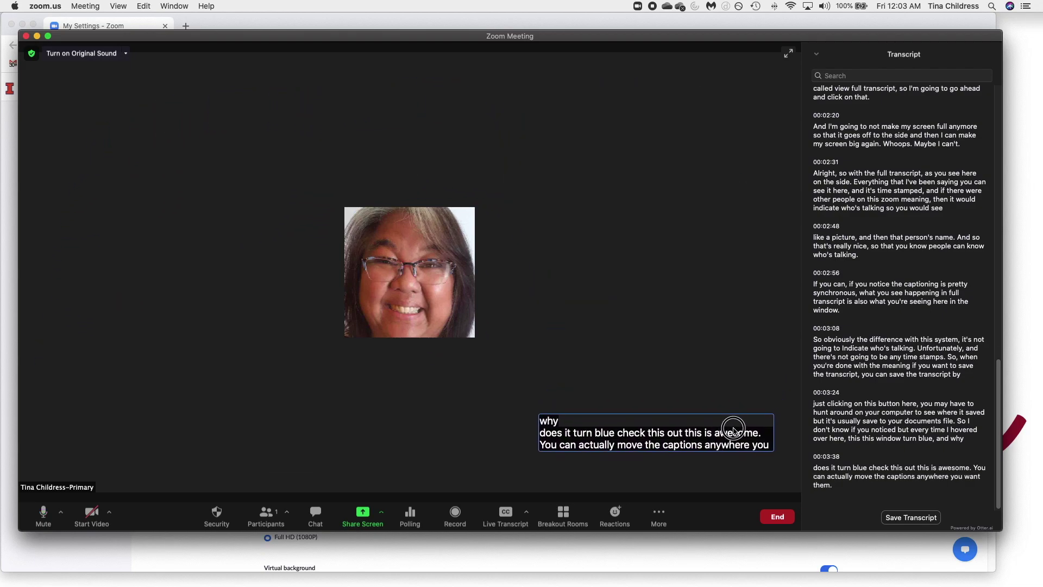
Drag the captions around the video, settle them near the bottom centre, and reopen the transcript options
left_click_drag(733, 429, 498, 459)
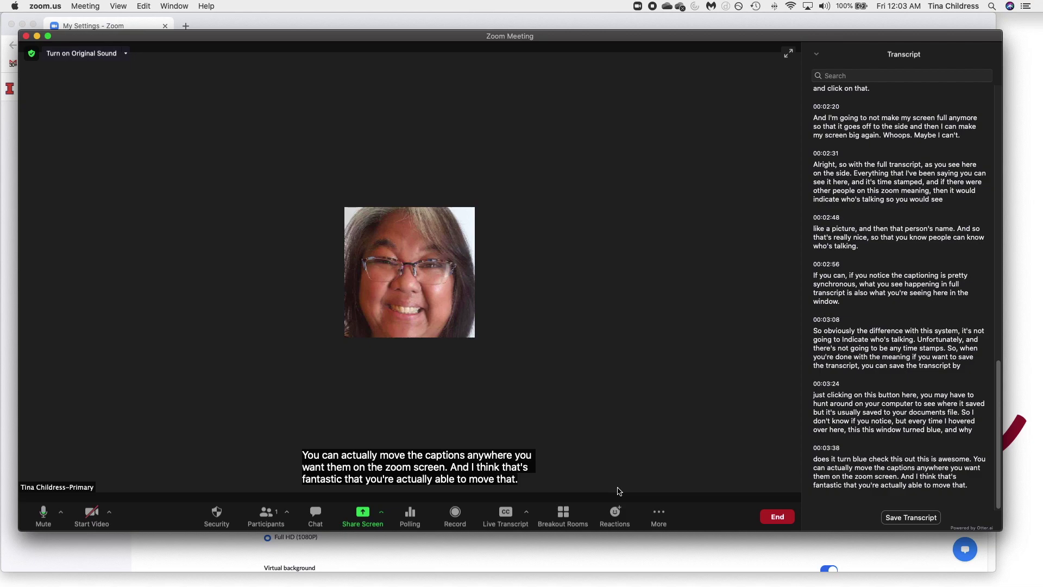
mouse_move(511, 459)
left_mouse_down()
mouse_move(769, 469)
mouse_move(506, 450)
left_mouse_up()
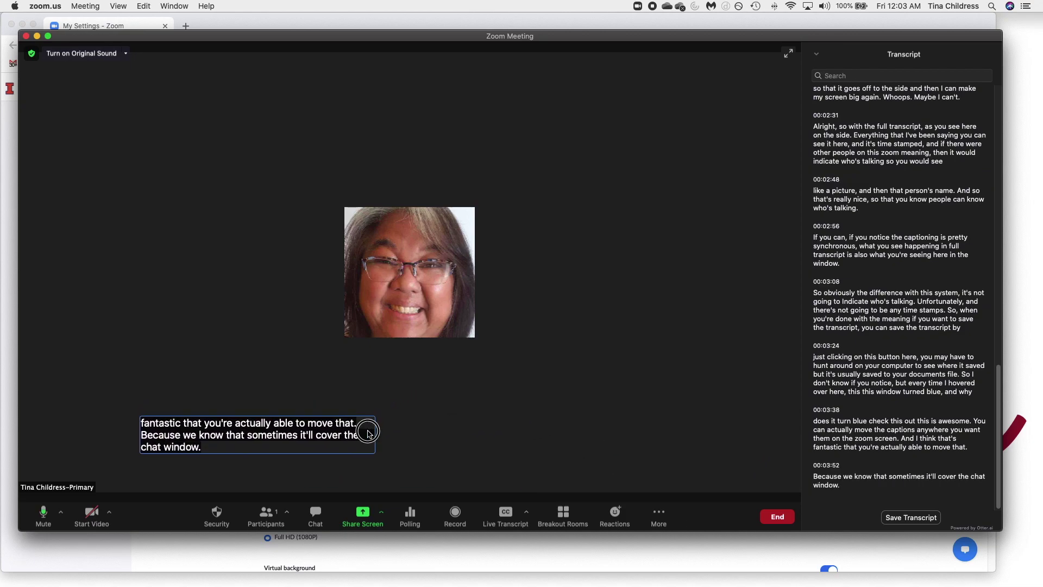
left_click_drag(505, 450, 509, 461)
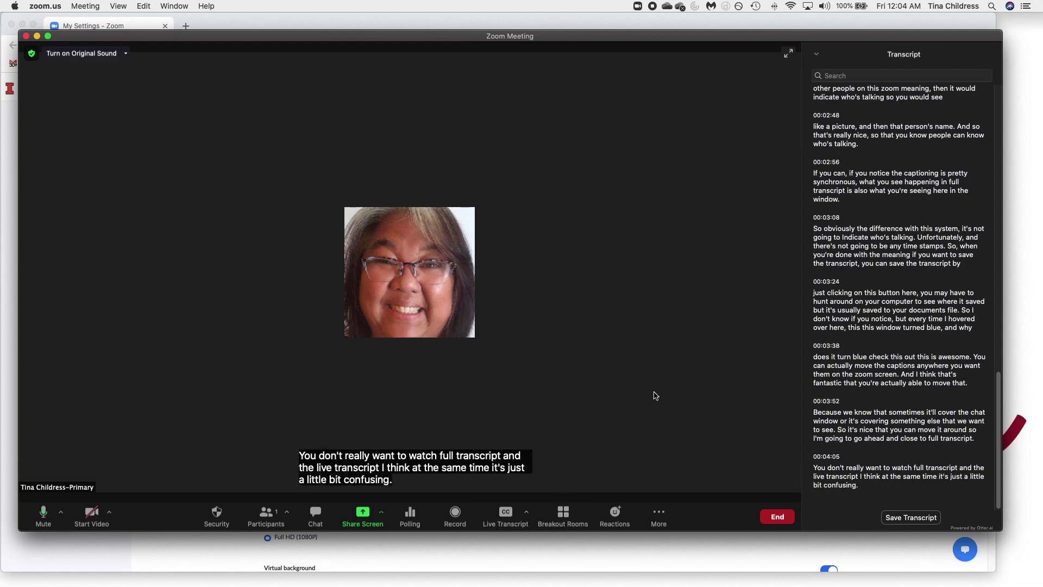
left_click(527, 511)
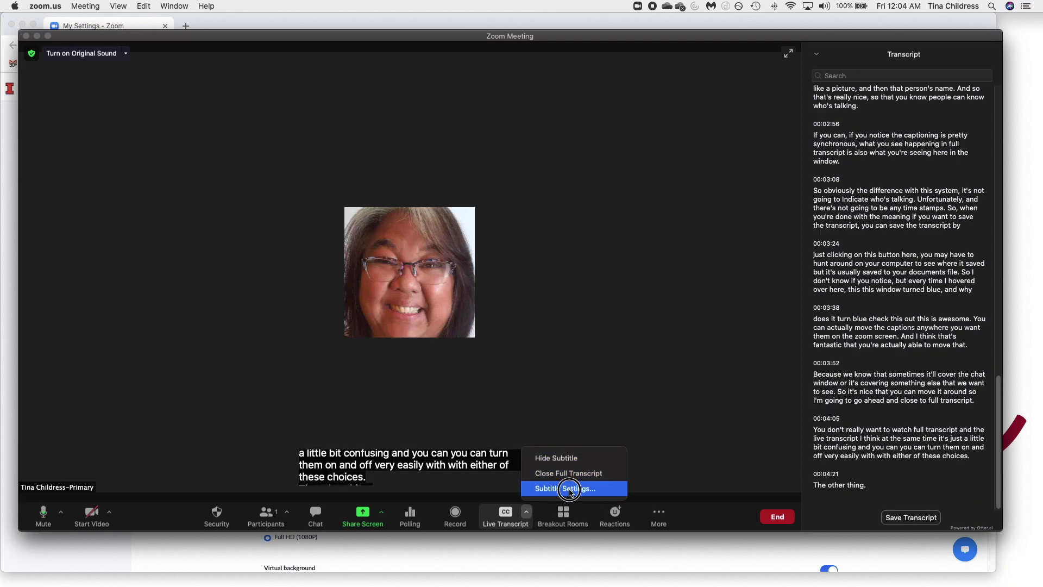
Try caption font sizes in Subtitle Settings, leave the size at 19, and close the window
left_click(569, 489)
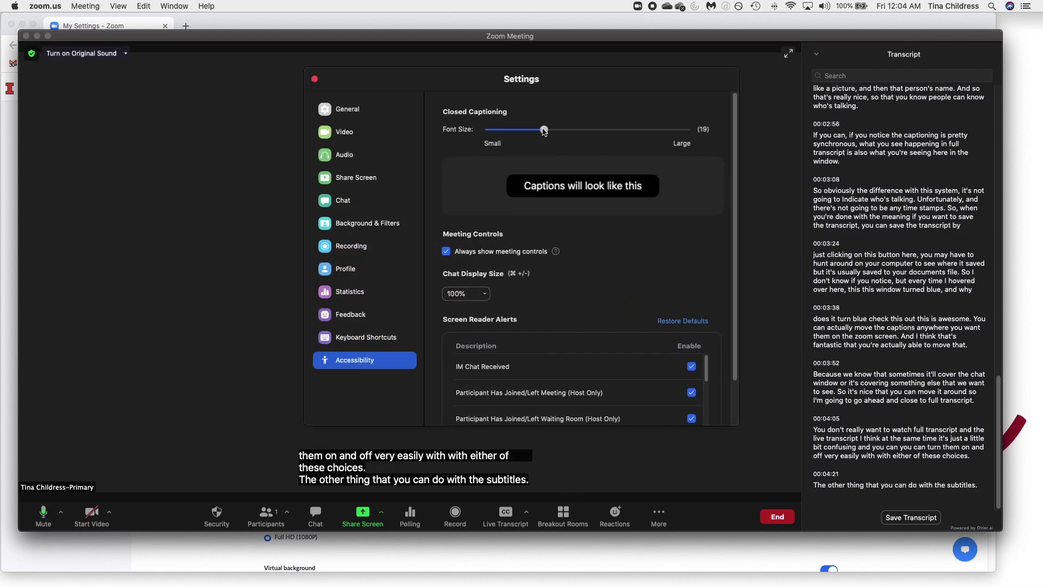
mouse_move(544, 129)
left_mouse_down()
mouse_move(613, 132)
mouse_move(547, 130)
left_mouse_up()
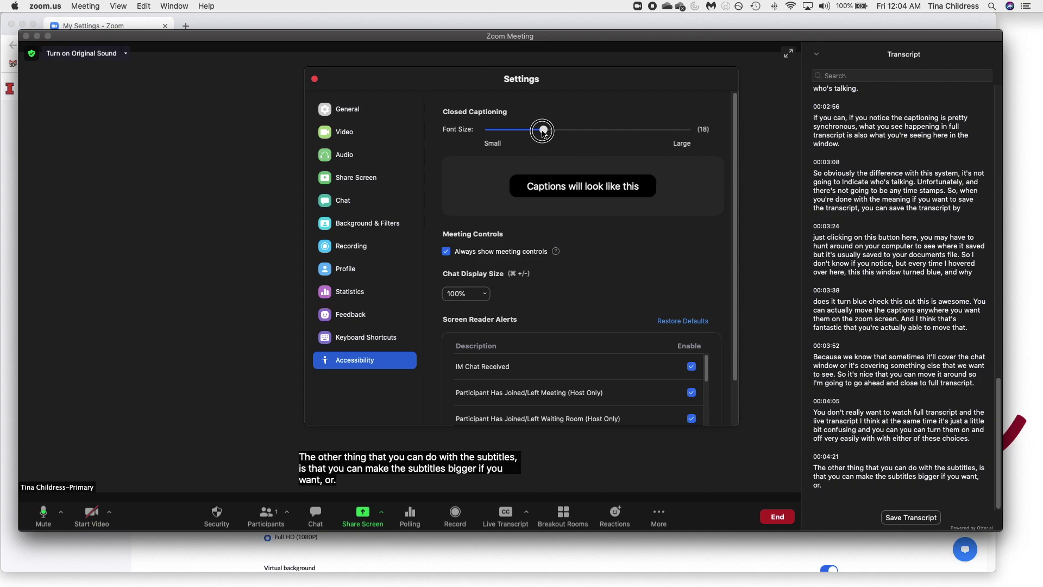
left_click_drag(547, 131, 550, 133)
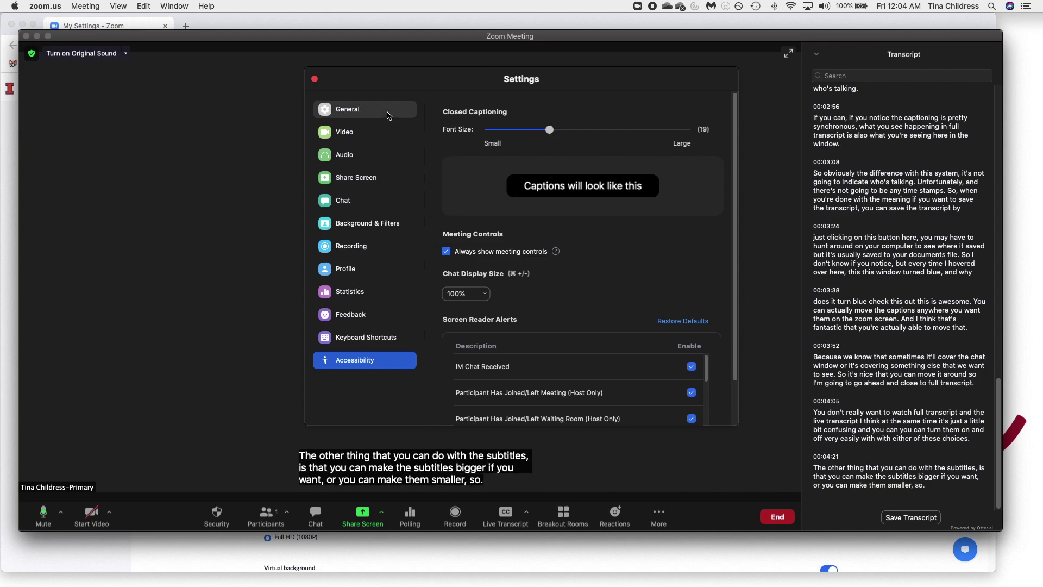
left_click(315, 79)
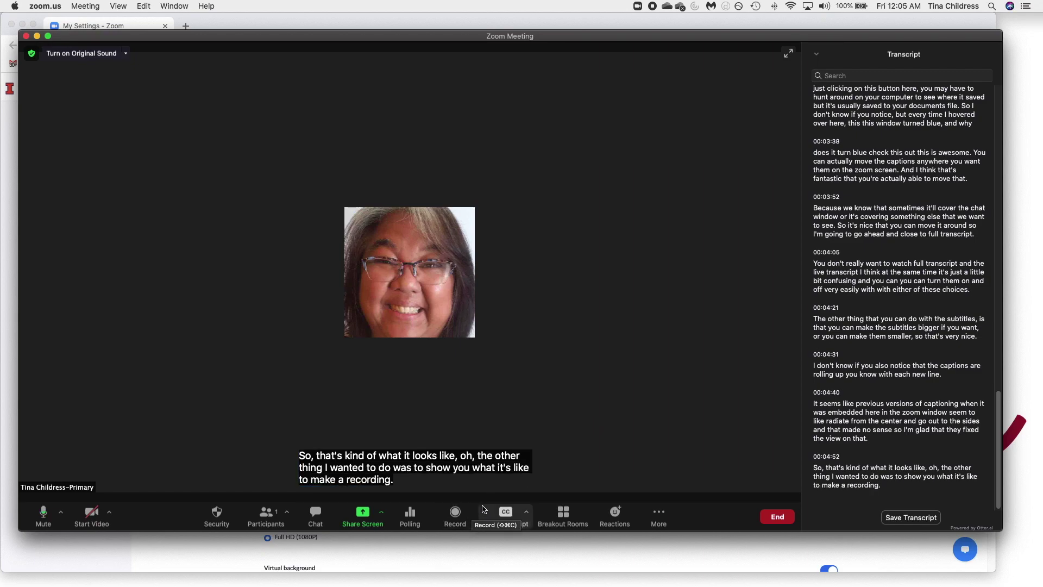
Start the meeting recording with the toolbar Record button
left_click(456, 516)
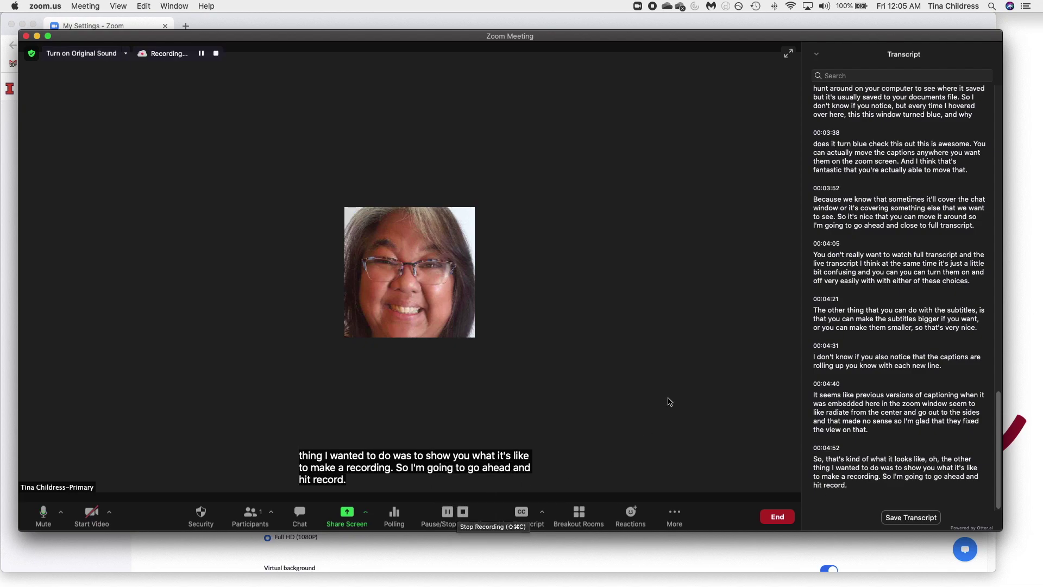